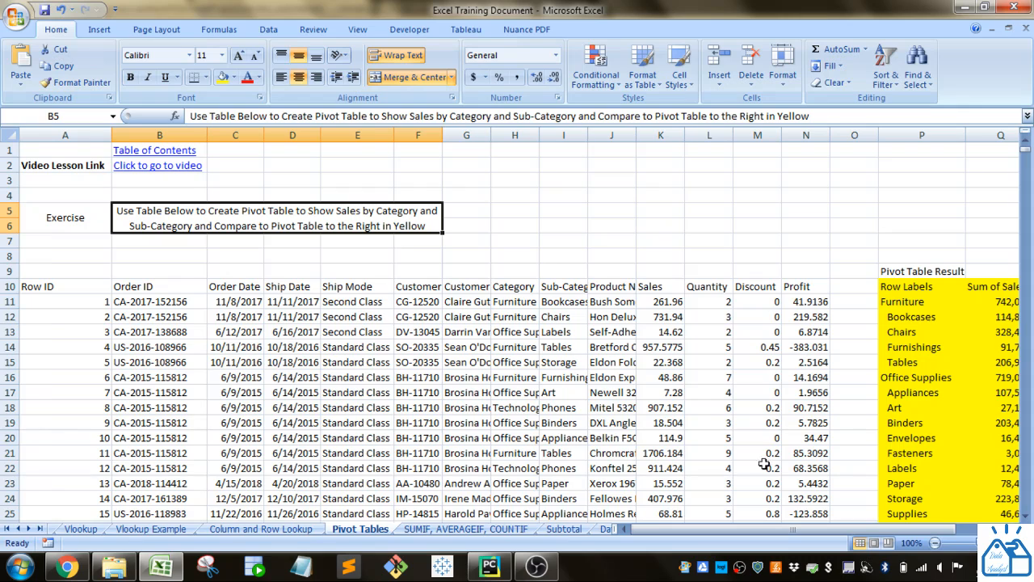
{"action": "left_click_drag", "start_coordinate": [634, 529], "coordinate": [788, 538]}
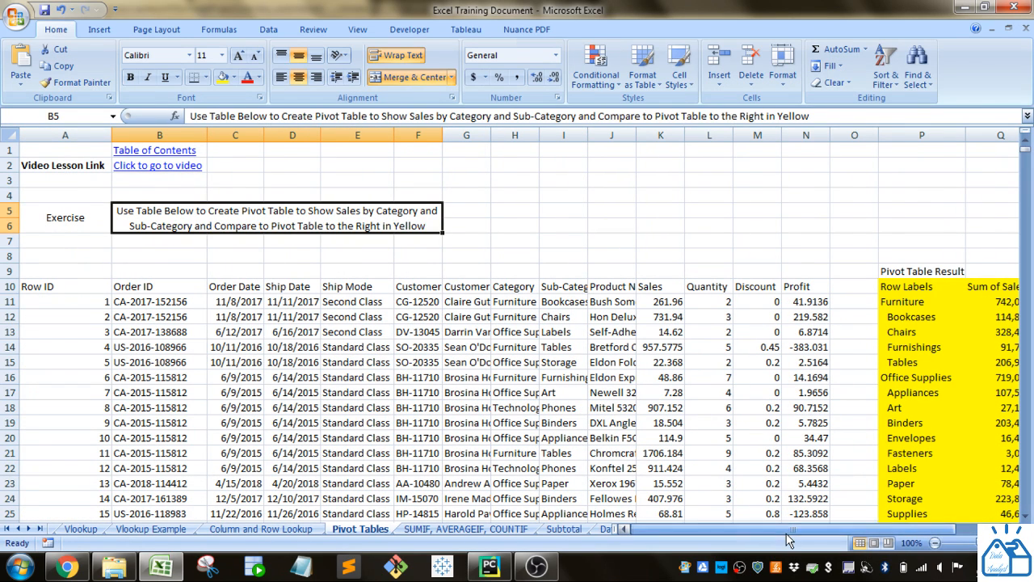
{"action": "left_click", "coordinate": [397, 353]}
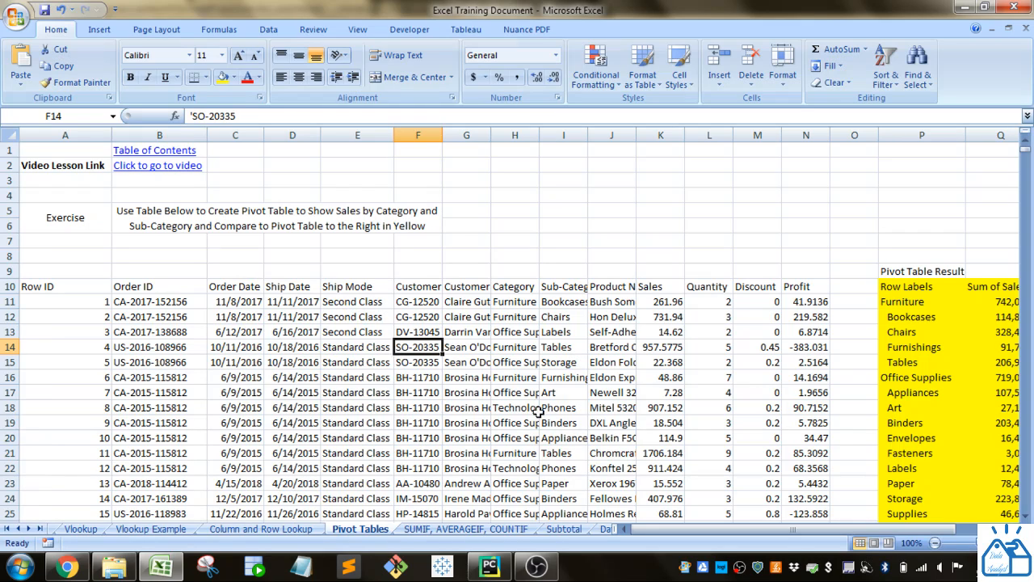
{"action": "left_click_drag", "start_coordinate": [711, 531], "coordinate": [731, 539]}
{"action": "left_click", "coordinate": [810, 528]}
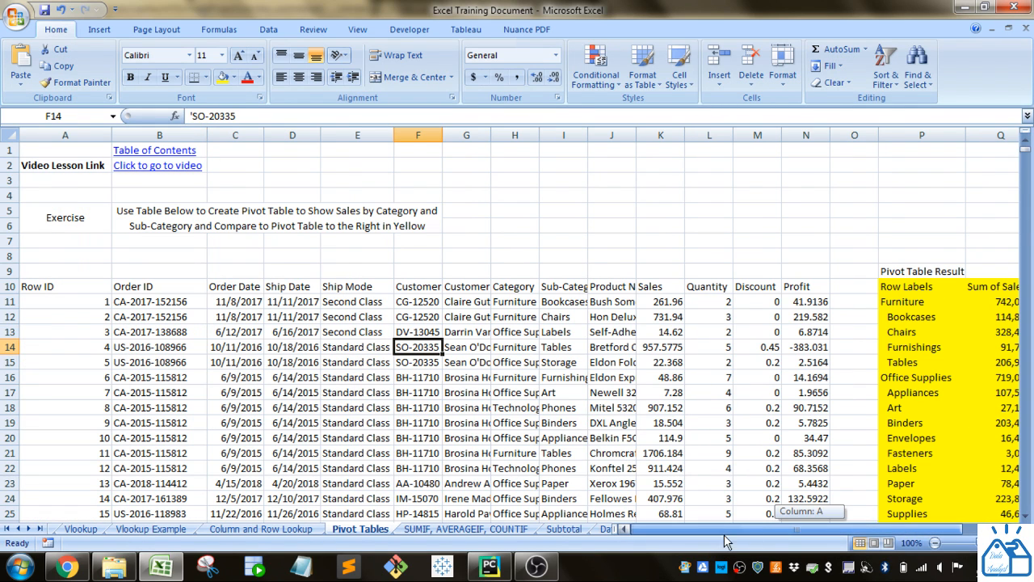
{"action": "left_click", "coordinate": [82, 287]}
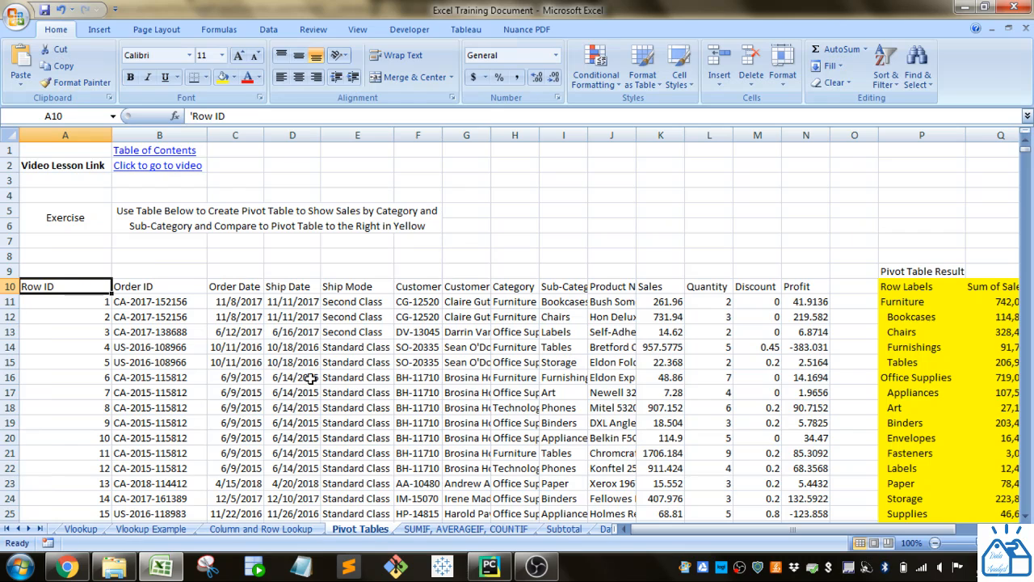
- Start a new PivotTable from the order data, using 'Pivot Tables'!$A$10:$N$10004 as the source range
{"action": "left_click", "coordinate": [371, 405]}
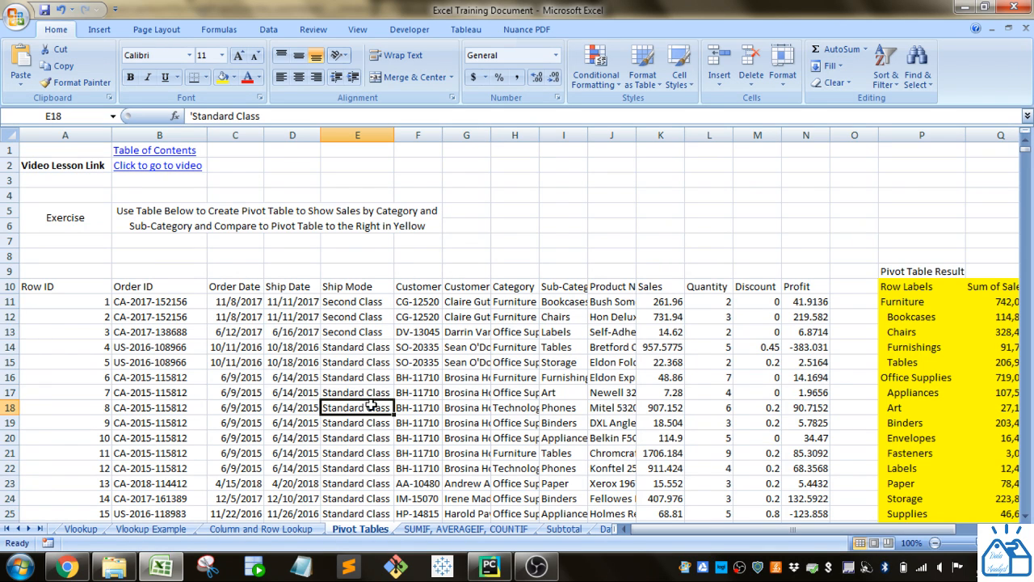
{"action": "left_click", "coordinate": [100, 30]}
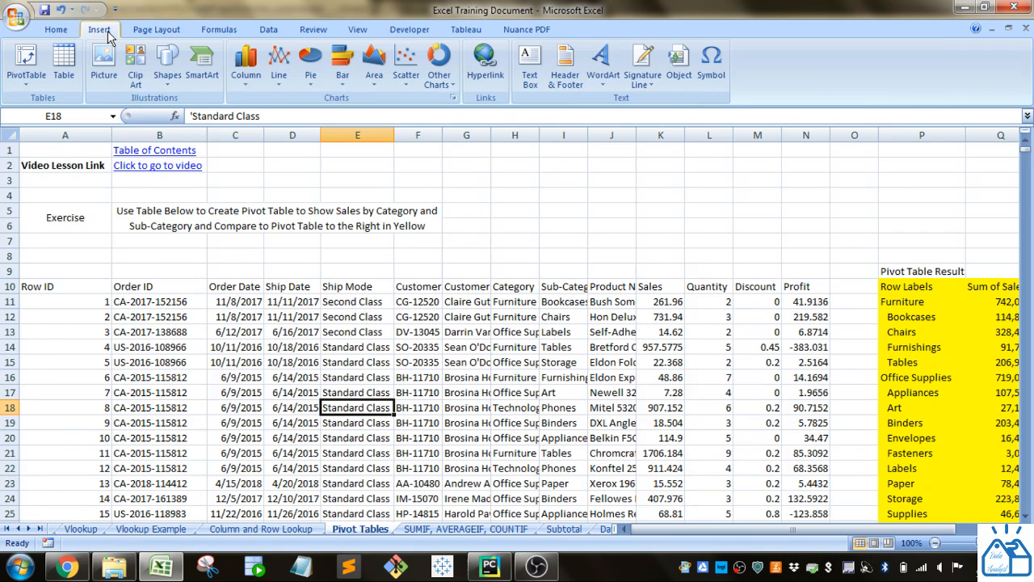
{"action": "left_click", "coordinate": [45, 61]}
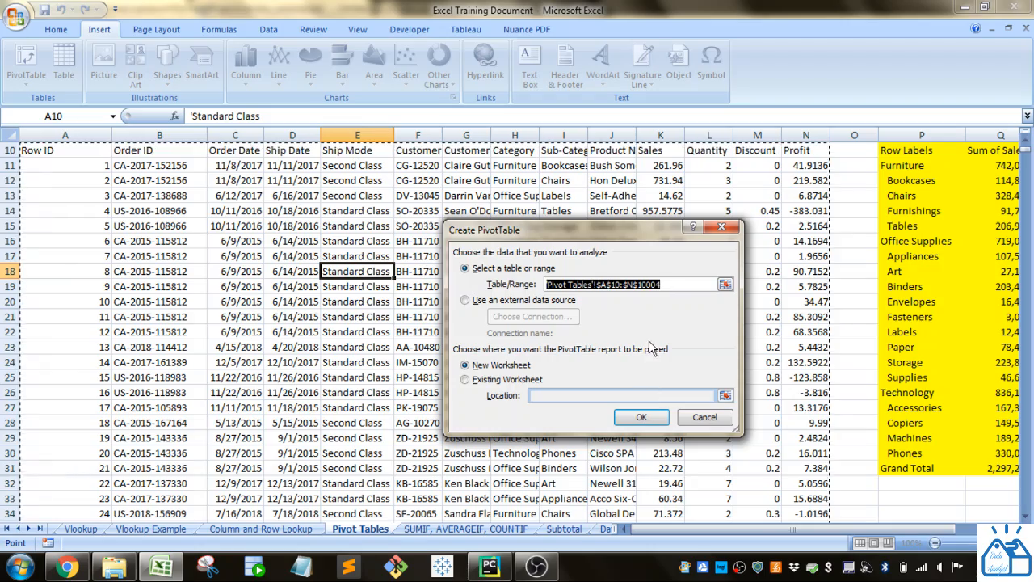
{"action": "scroll", "coordinate": [347, 400], "scroll_direction": "up", "scroll_amount": 3}
{"action": "scroll", "coordinate": [209, 385], "scroll_direction": "down", "scroll_amount": 15}
{"action": "scroll", "coordinate": [218, 404], "scroll_direction": "up", "scroll_amount": 15}
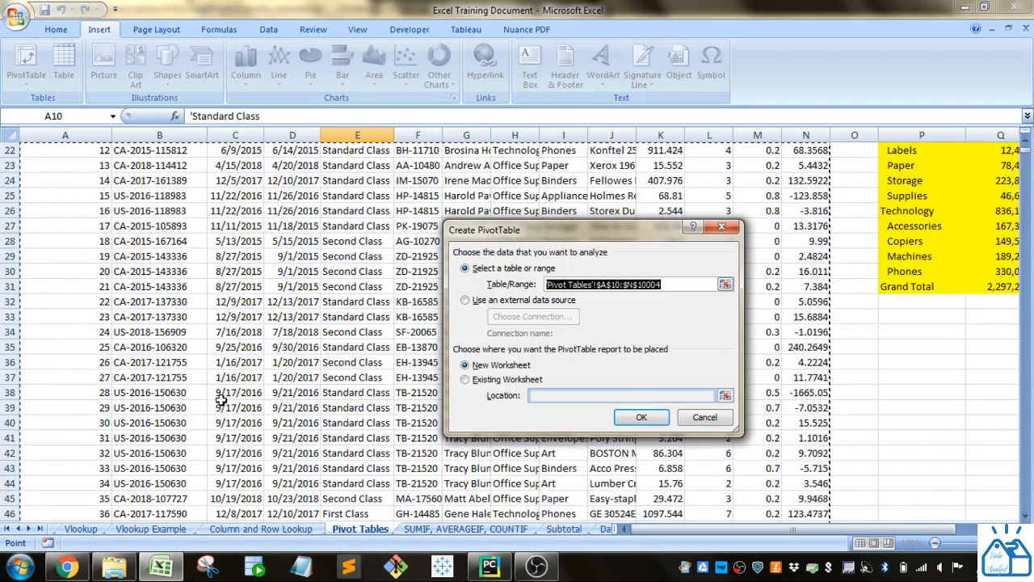
{"action": "left_click", "coordinate": [725, 284]}
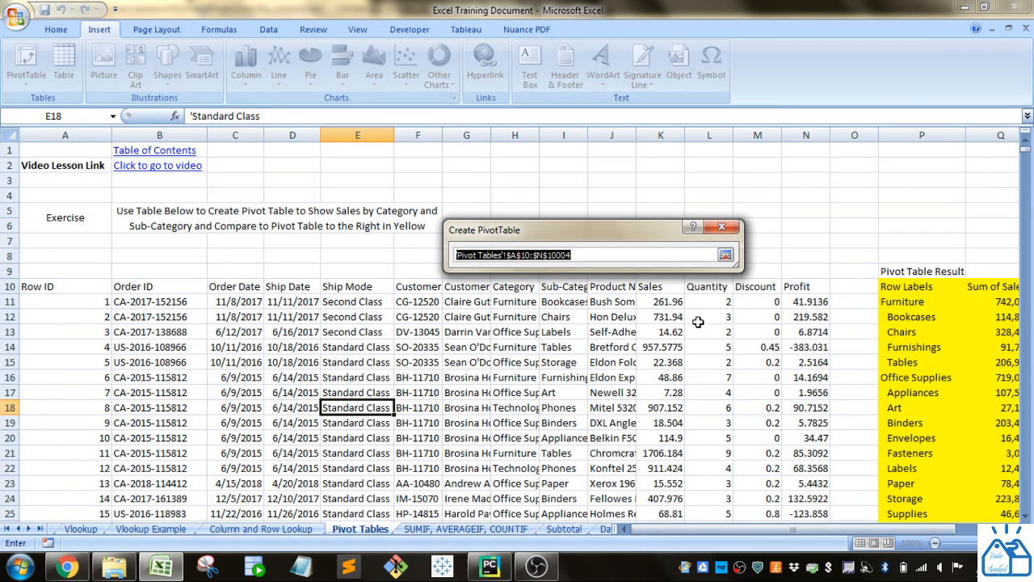
{"action": "left_click", "coordinate": [723, 257]}
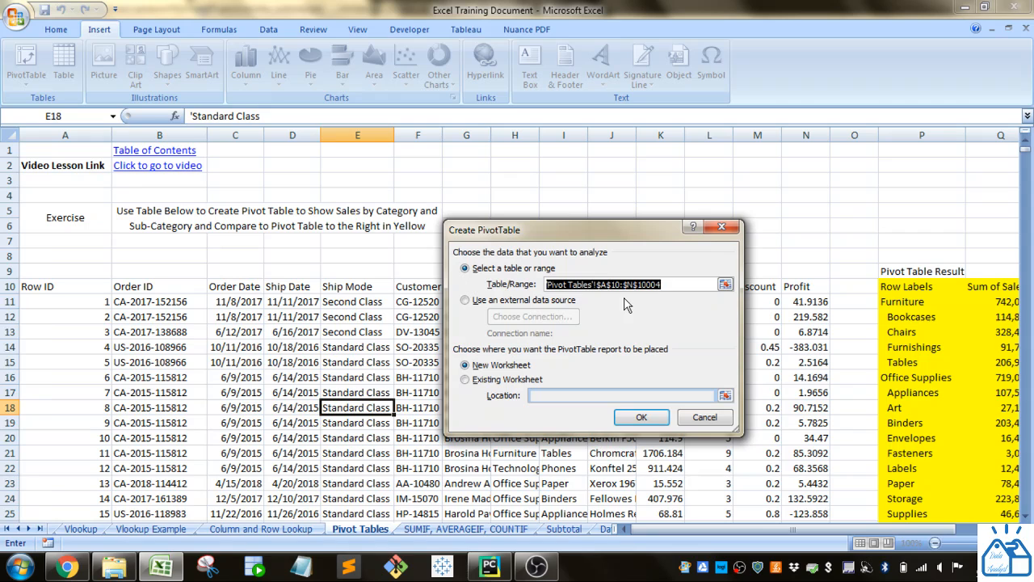
- Place the PivotTable in the existing worksheet at cell S9 of the Pivot Tables sheet and create it
{"action": "left_click", "coordinate": [500, 380]}
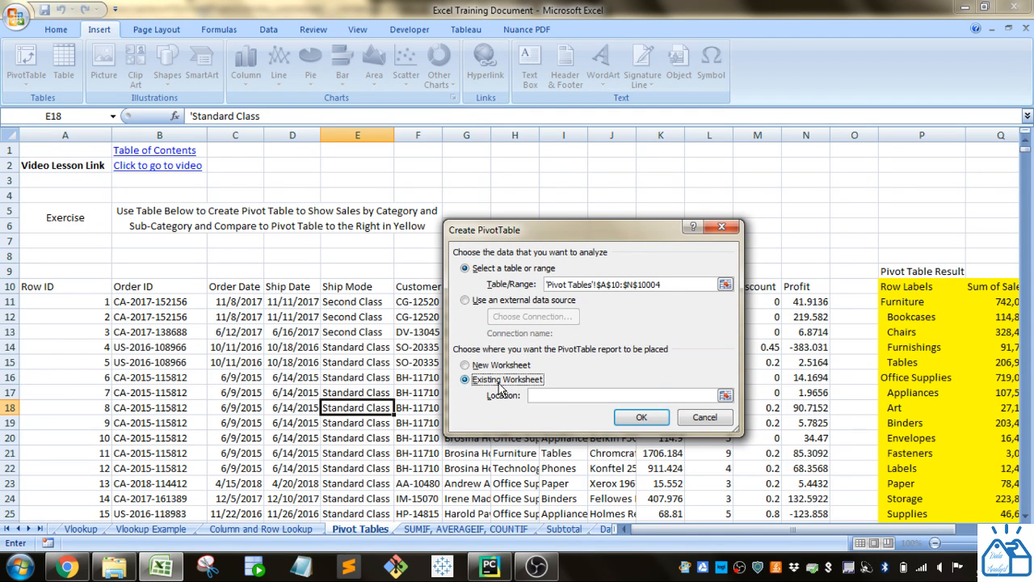
{"action": "left_click_drag", "start_coordinate": [858, 529], "coordinate": [898, 527]}
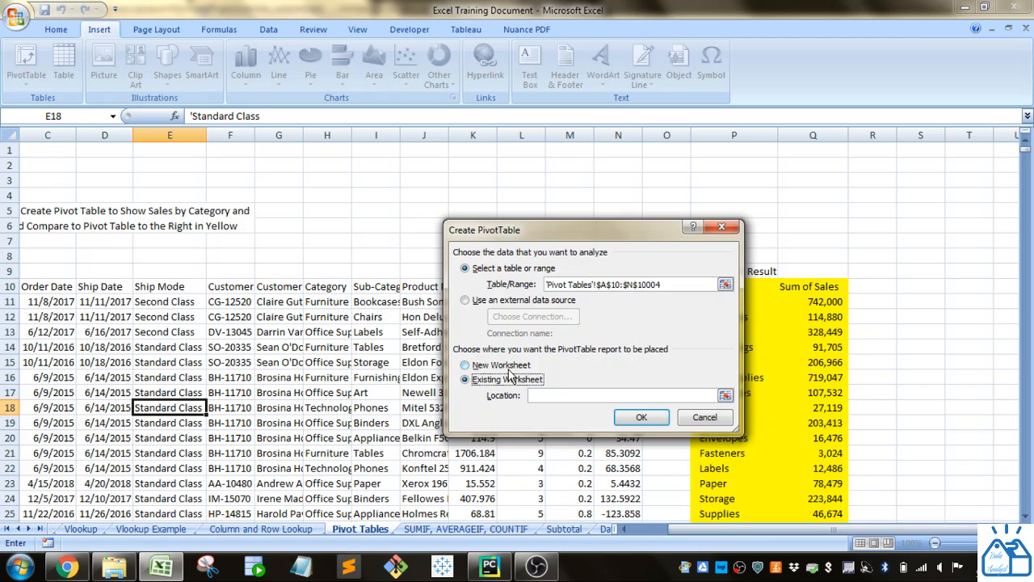
{"action": "left_click", "coordinate": [592, 394]}
{"action": "left_click", "coordinate": [725, 395]}
{"action": "left_click", "coordinate": [910, 276]}
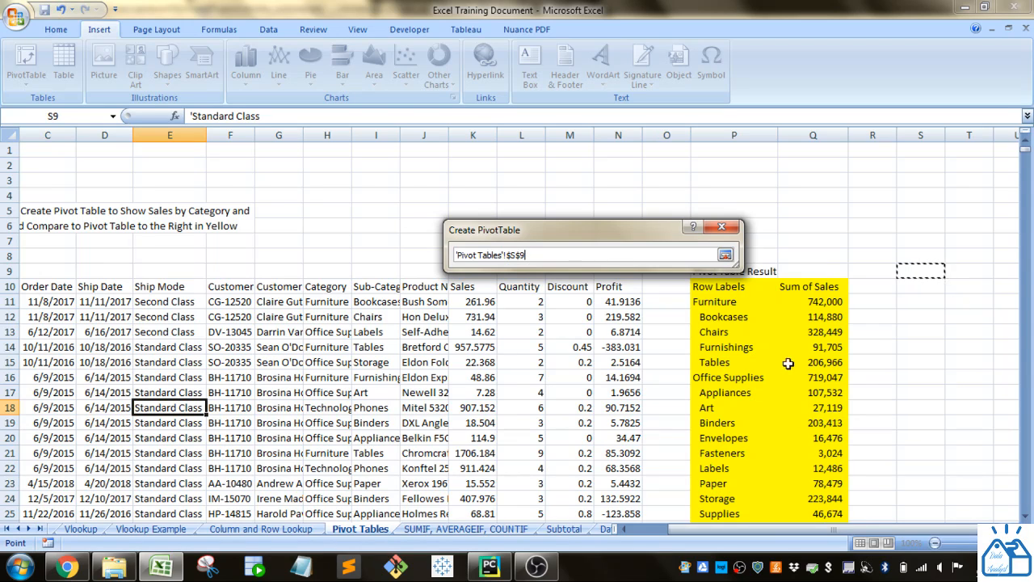
{"action": "left_click", "coordinate": [720, 257]}
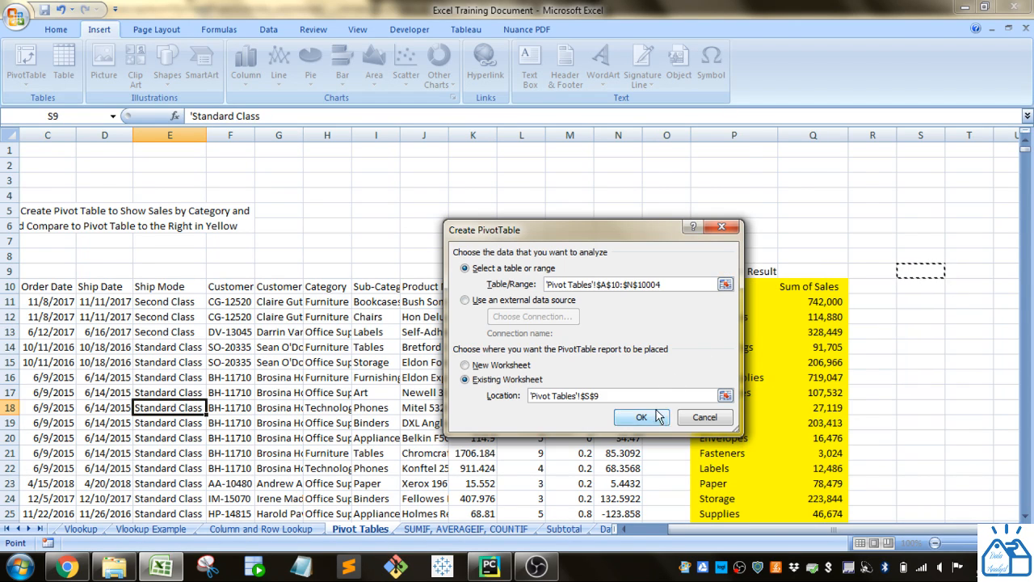
{"action": "left_click", "coordinate": [647, 417]}
- Add the Sales field to the PivotTable's values and keep Sum as its summary calculation
{"action": "left_click_drag", "start_coordinate": [624, 528], "coordinate": [739, 528]}
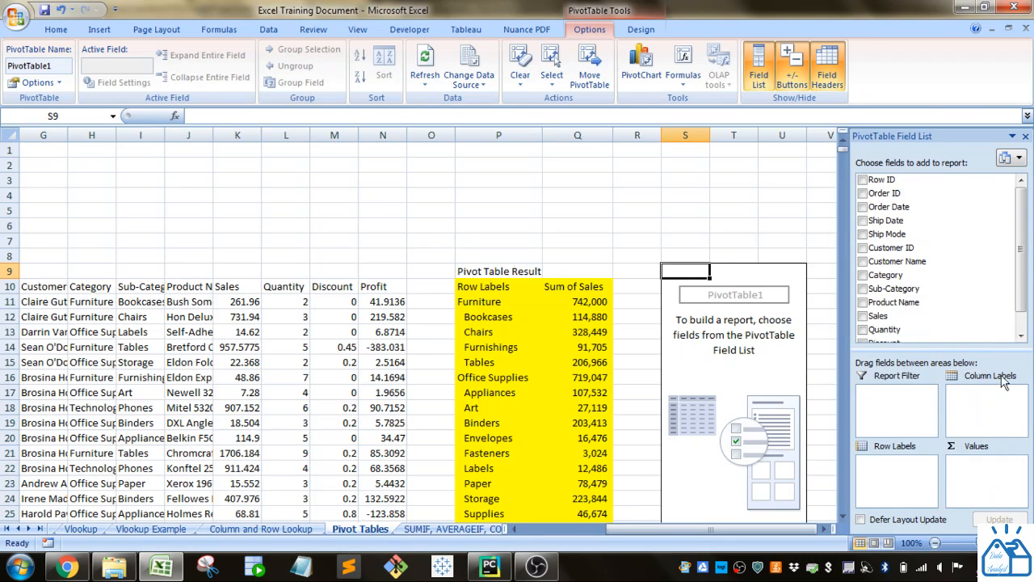
{"action": "scroll", "coordinate": [973, 311], "scroll_direction": "down", "scroll_amount": 1}
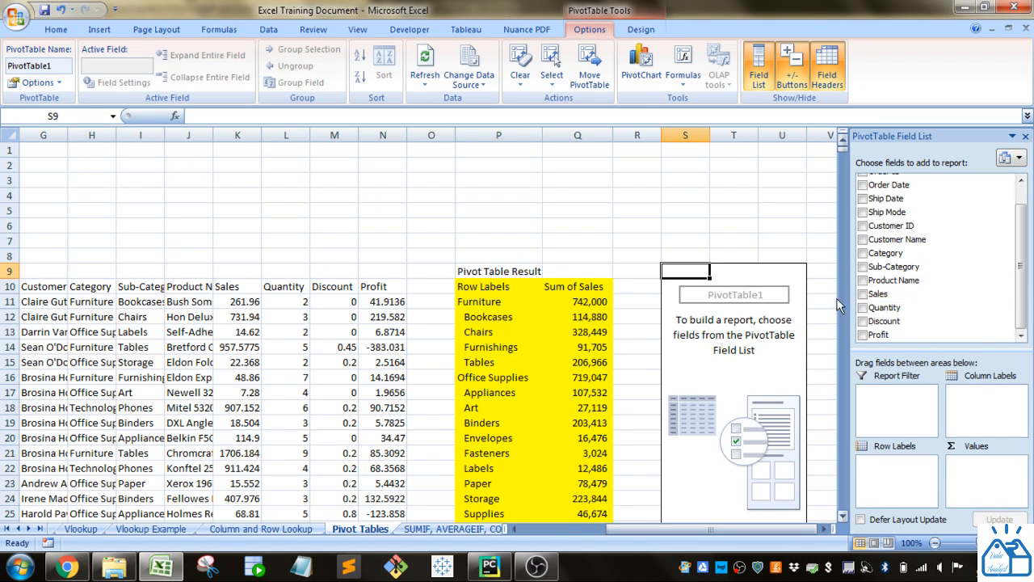
{"action": "left_click_drag", "start_coordinate": [902, 299], "coordinate": [999, 498]}
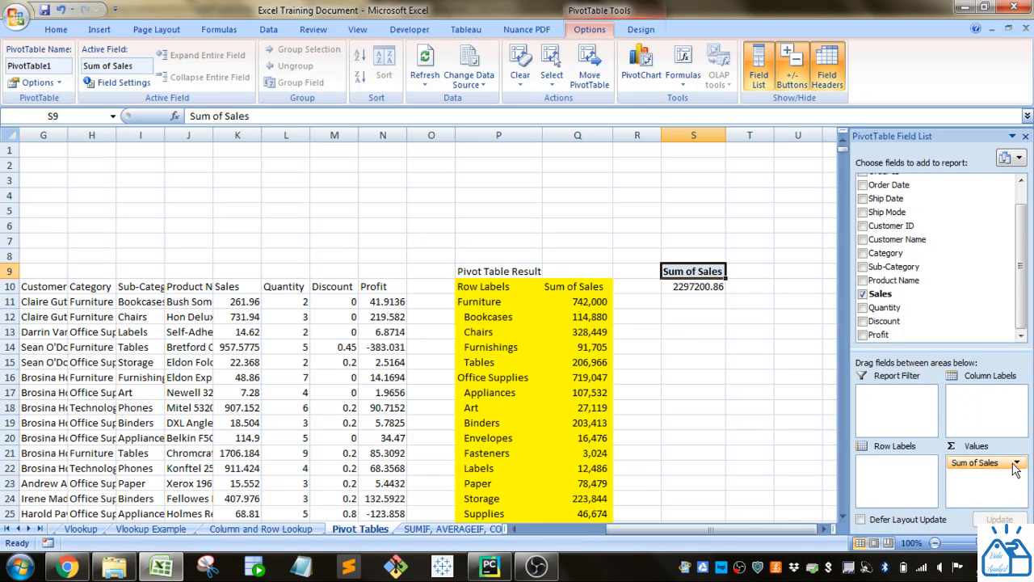
{"action": "left_click", "coordinate": [1017, 463]}
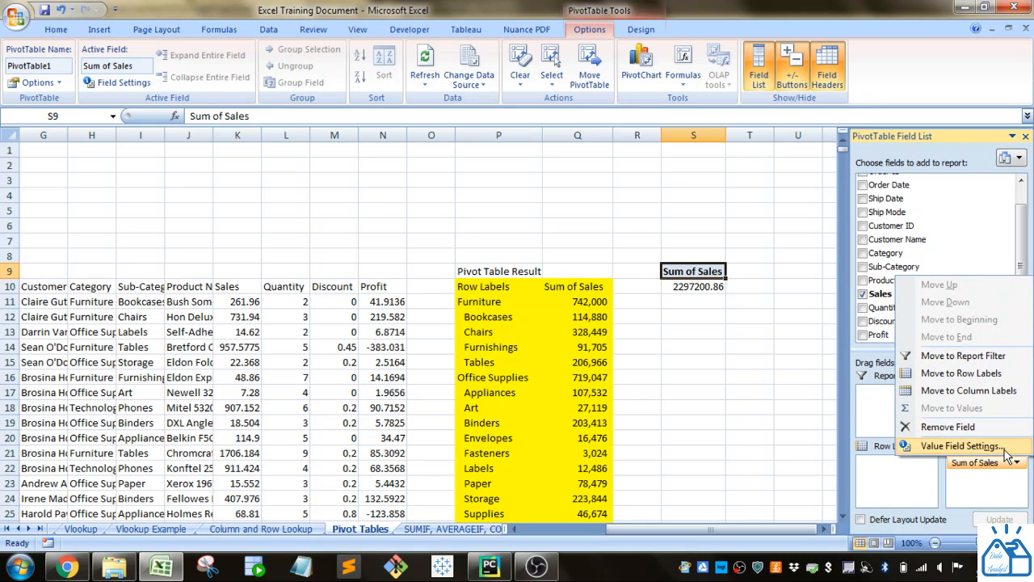
{"action": "left_click", "coordinate": [1007, 449]}
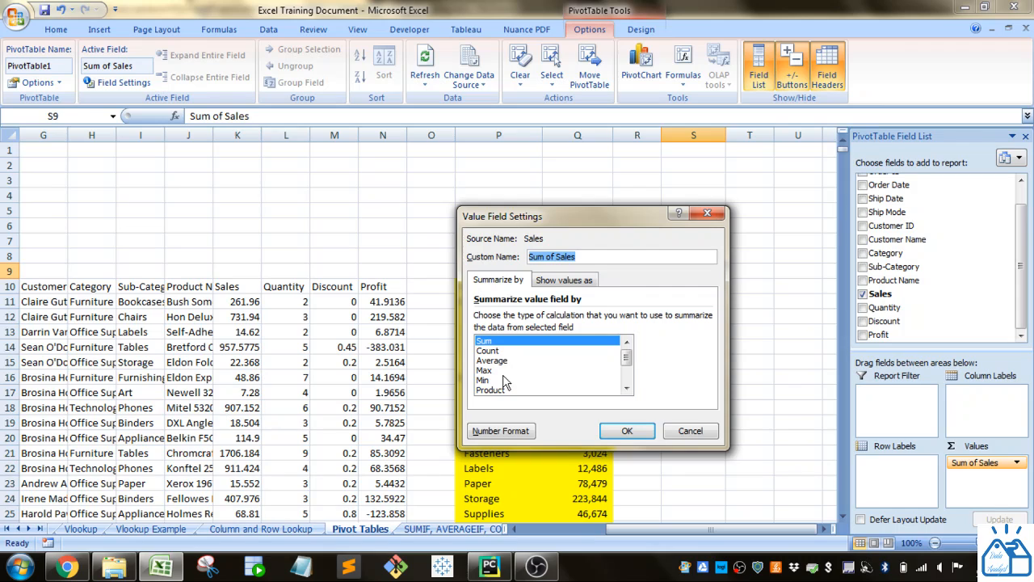
{"action": "left_click", "coordinate": [627, 430]}
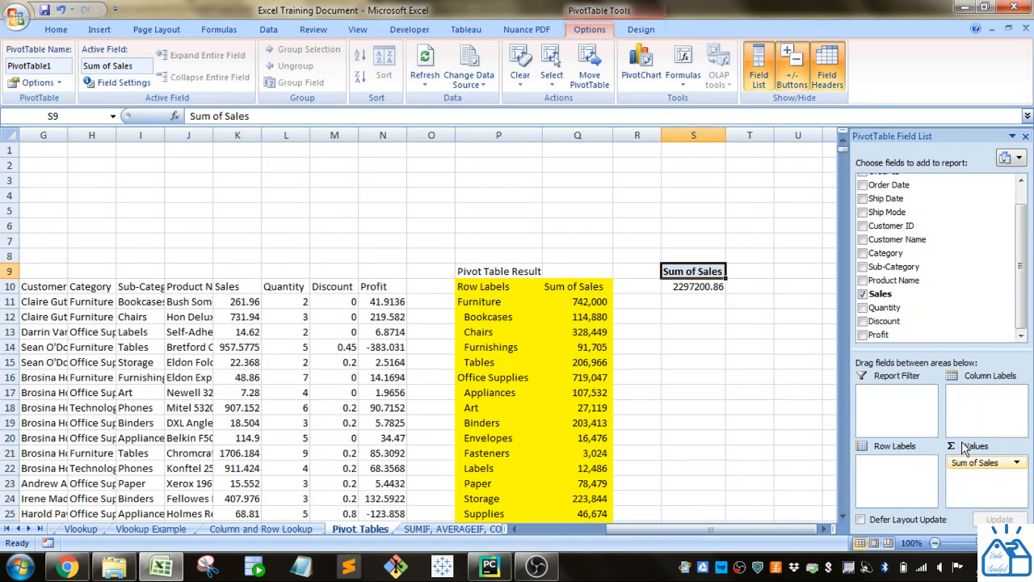
- Add Category and, beneath it, Sub-Category as the PivotTable's row labels, following the yellow example's layout
{"action": "left_click_drag", "start_coordinate": [1024, 257], "coordinate": [1024, 240]}
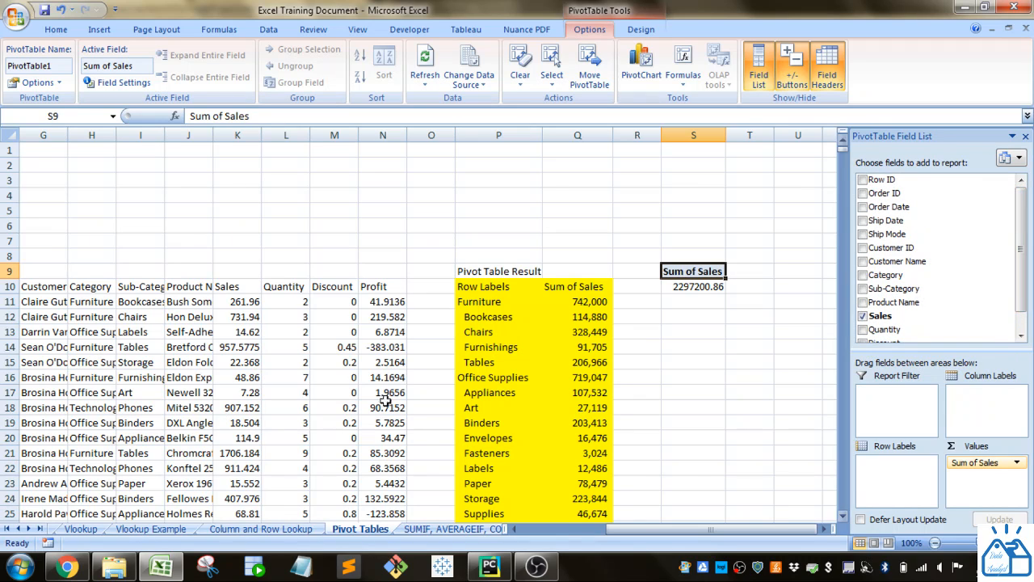
{"action": "left_click_drag", "start_coordinate": [480, 301], "coordinate": [492, 319]}
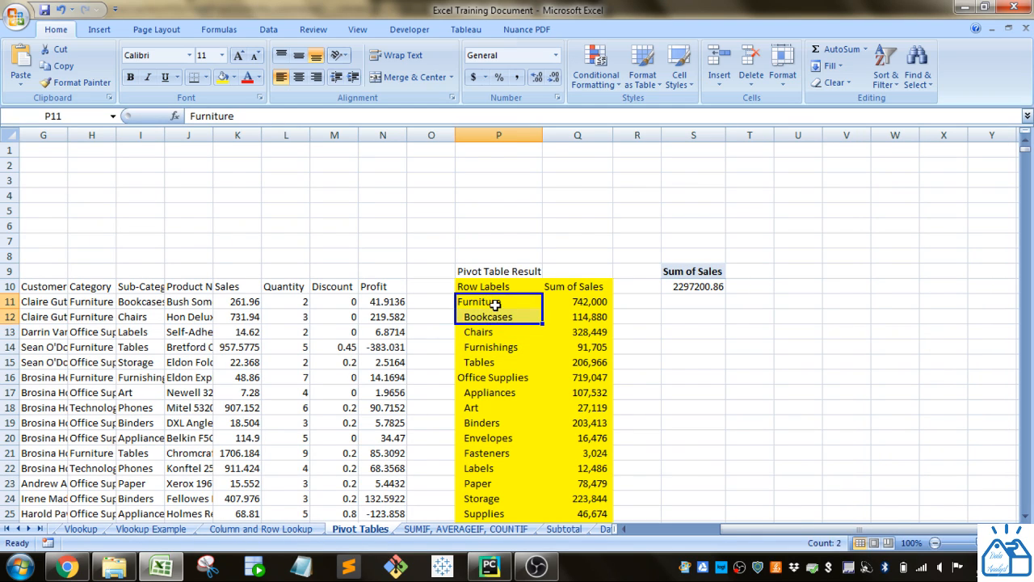
{"action": "left_click", "coordinate": [494, 305]}
{"action": "left_click", "coordinate": [494, 315]}
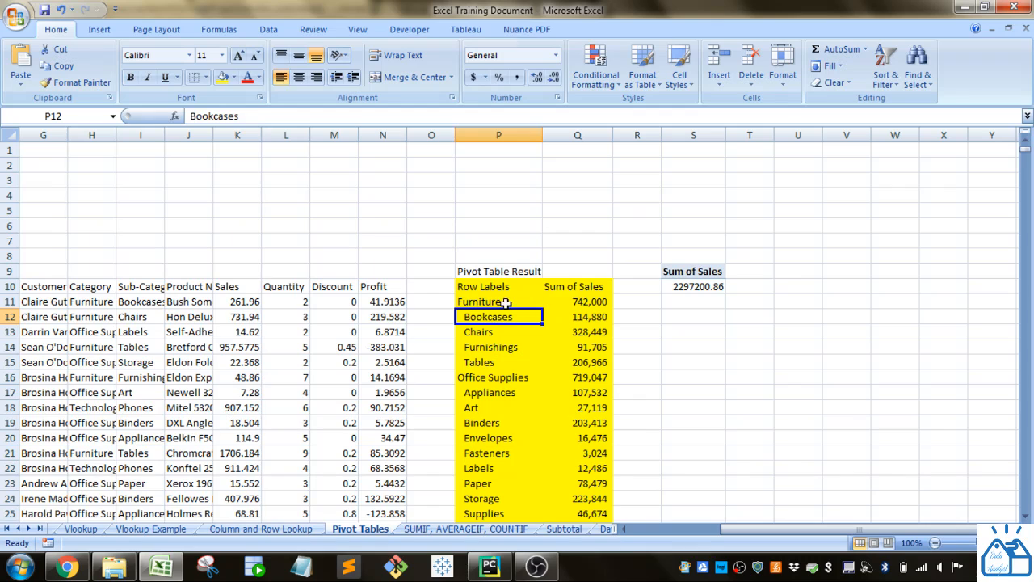
{"action": "left_click", "coordinate": [682, 288]}
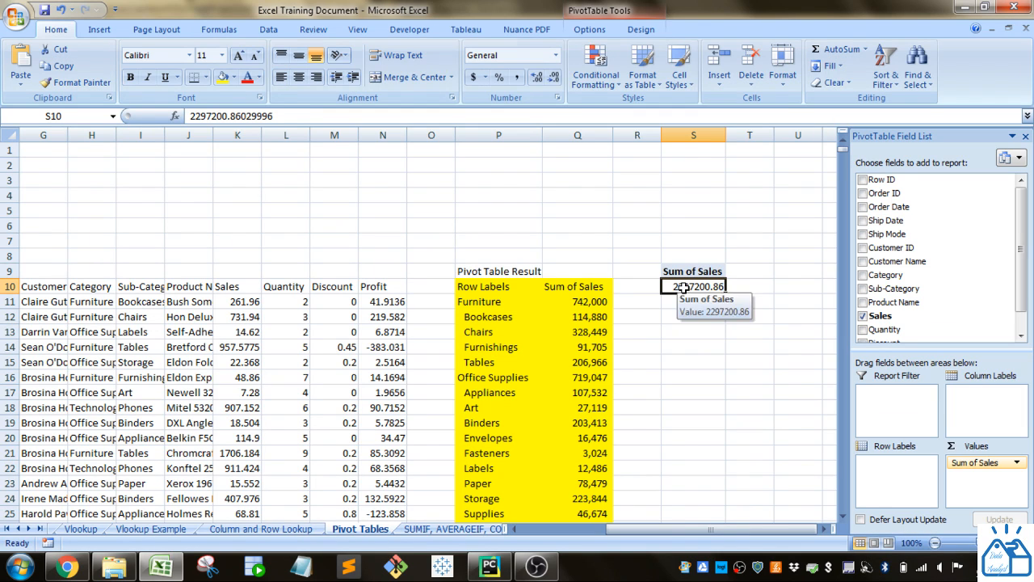
{"action": "scroll", "coordinate": [963, 295], "scroll_direction": "down", "scroll_amount": 2}
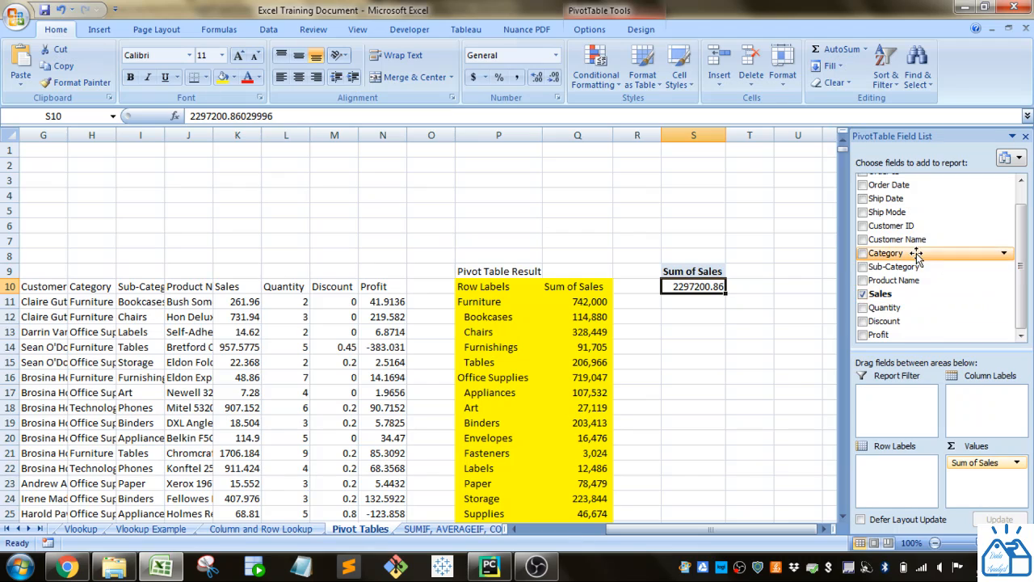
{"action": "left_click_drag", "start_coordinate": [961, 252], "coordinate": [899, 481]}
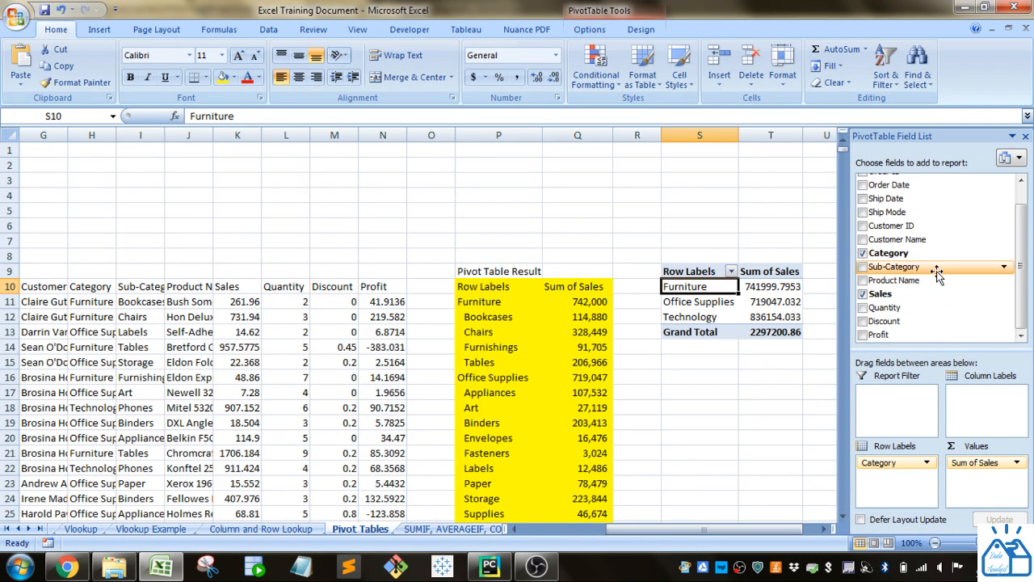
{"action": "left_click_drag", "start_coordinate": [937, 270], "coordinate": [906, 488]}
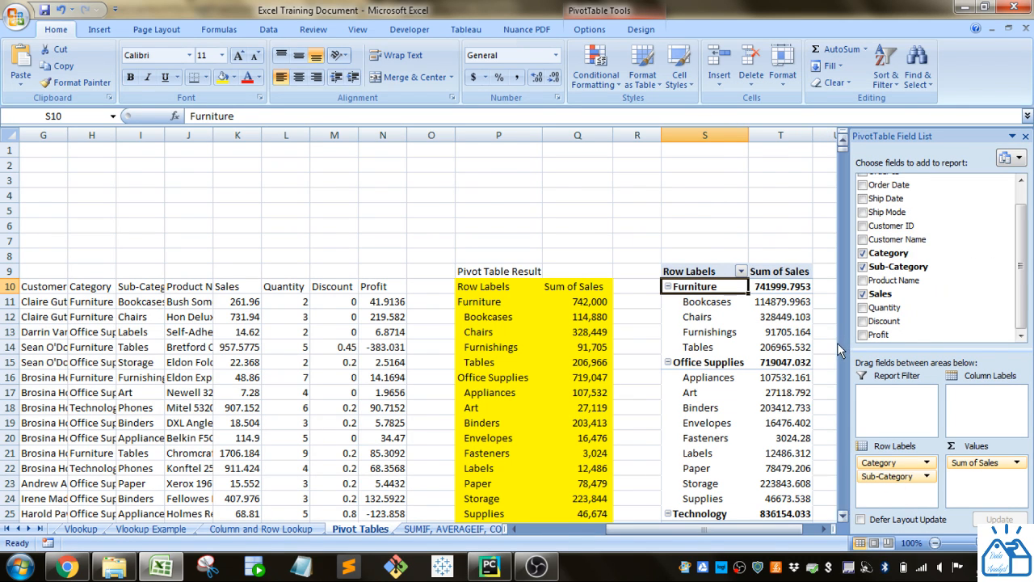
- Move the entire PivotTable down one row to start at S10, aligning it with the yellow result table
{"action": "left_click", "coordinate": [825, 529]}
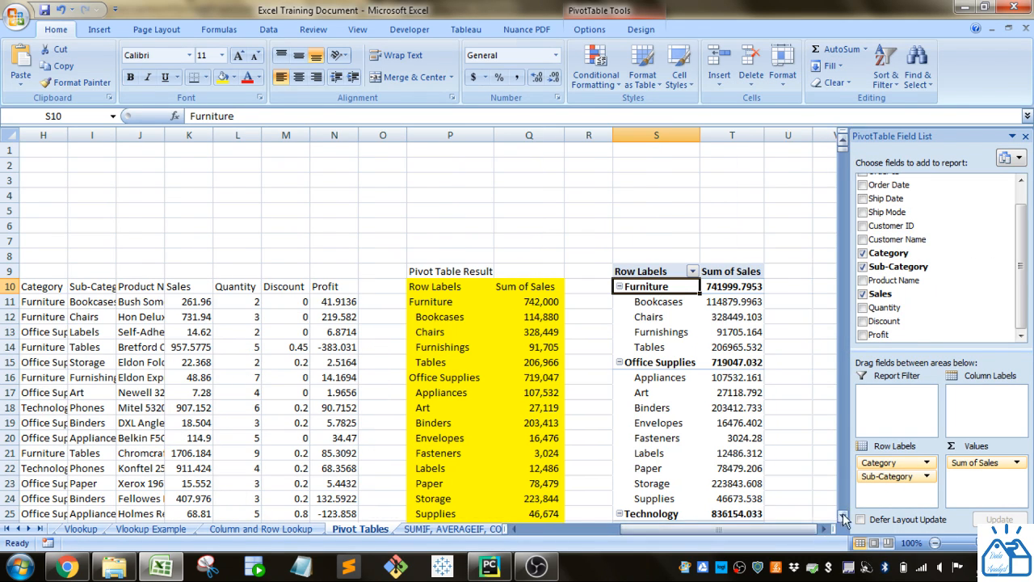
{"action": "left_click", "coordinate": [839, 516]}
{"action": "left_click", "coordinate": [839, 516]}
{"action": "left_click", "coordinate": [839, 517]}
{"action": "left_click", "coordinate": [840, 517]}
{"action": "left_click", "coordinate": [839, 516]}
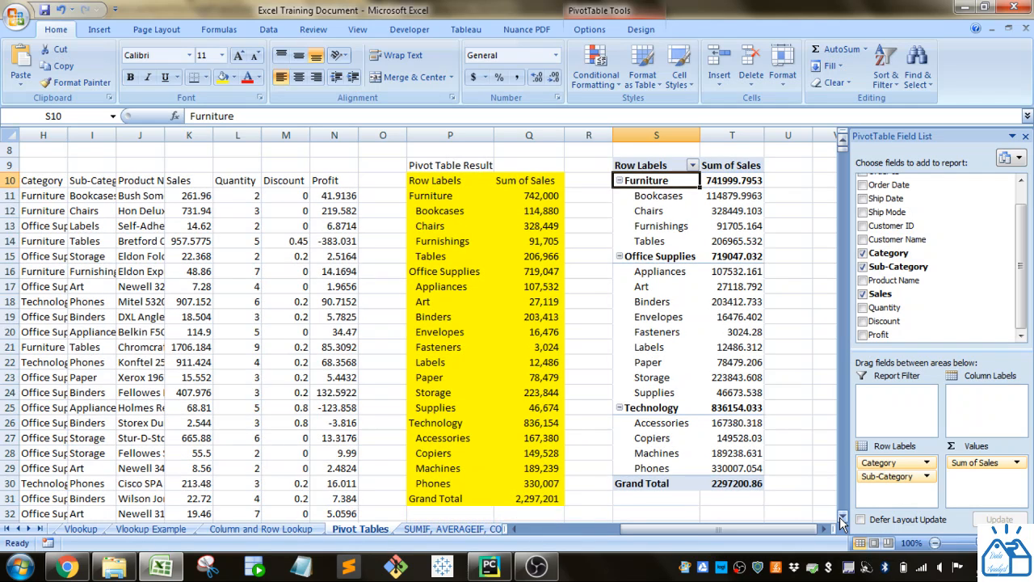
{"action": "left_click_drag", "start_coordinate": [680, 165], "coordinate": [744, 483]}
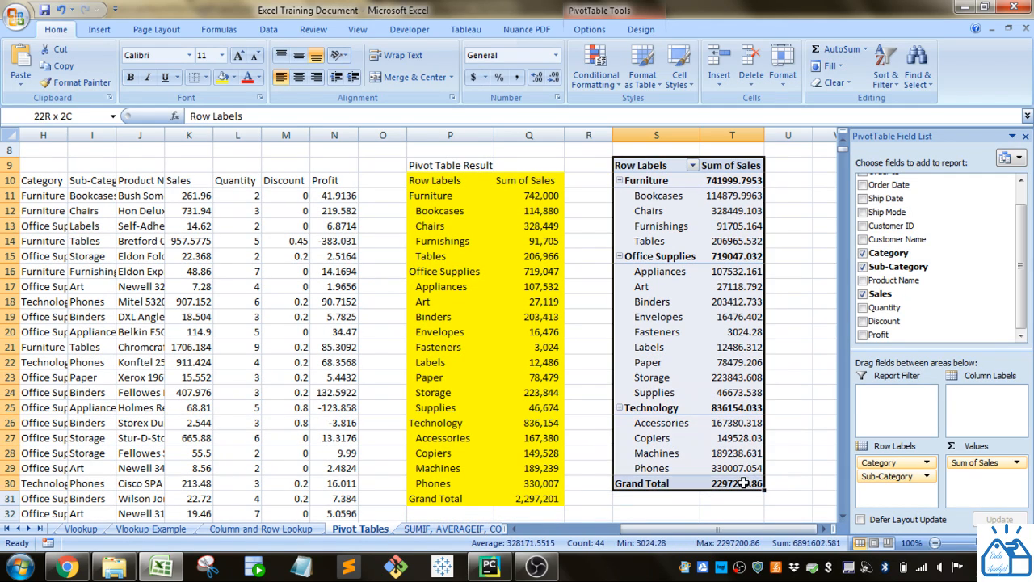
{"action": "left_click_drag", "start_coordinate": [681, 157], "coordinate": [681, 180]}
{"action": "left_click", "coordinate": [774, 207]}
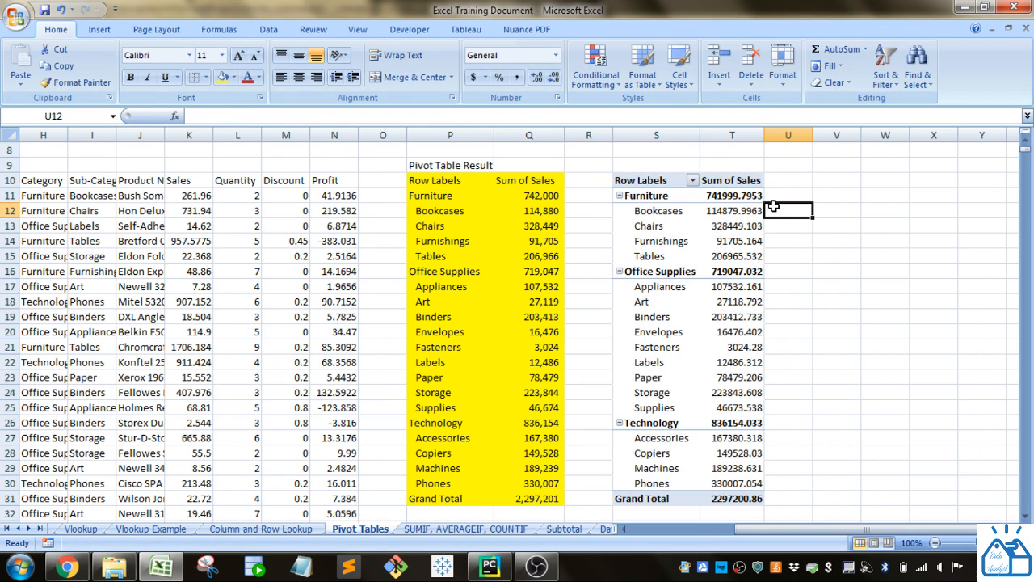
- Format the PivotTable's Sum of Sales values, including the grand total, with thousands separators and no decimal places
{"action": "left_click_drag", "start_coordinate": [727, 195], "coordinate": [724, 494]}
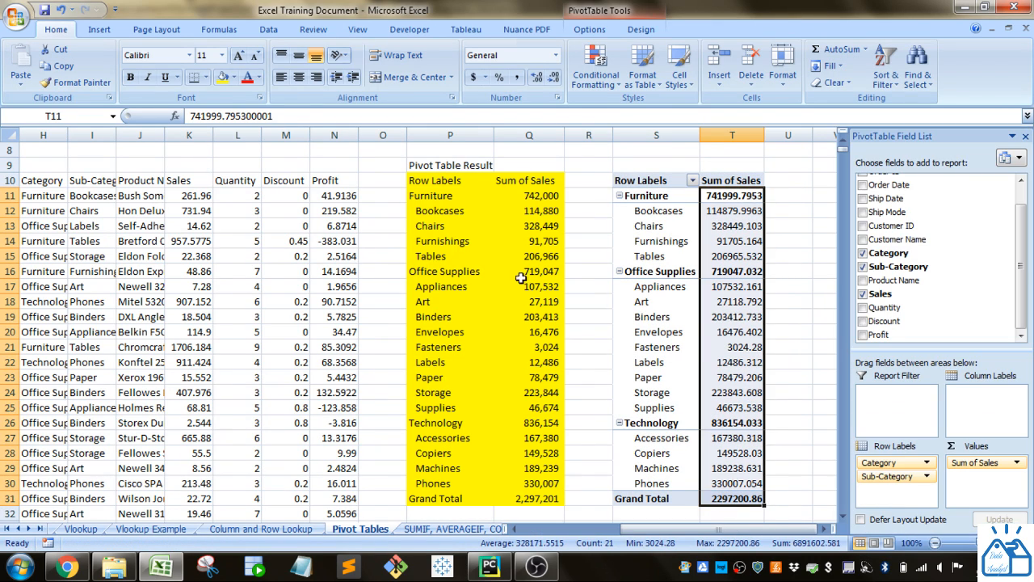
{"action": "left_click", "coordinate": [515, 78]}
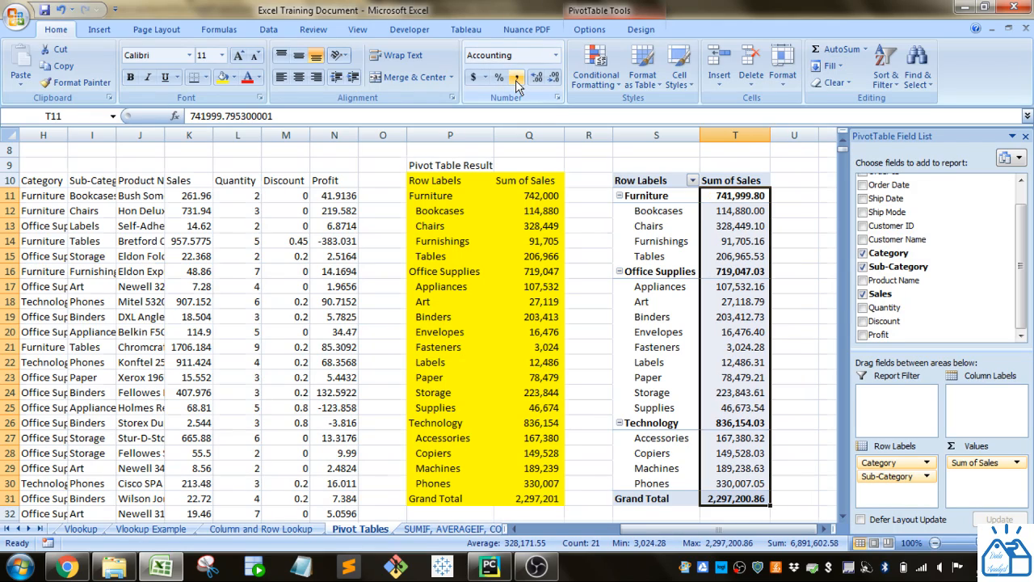
{"action": "left_click", "coordinate": [554, 78]}
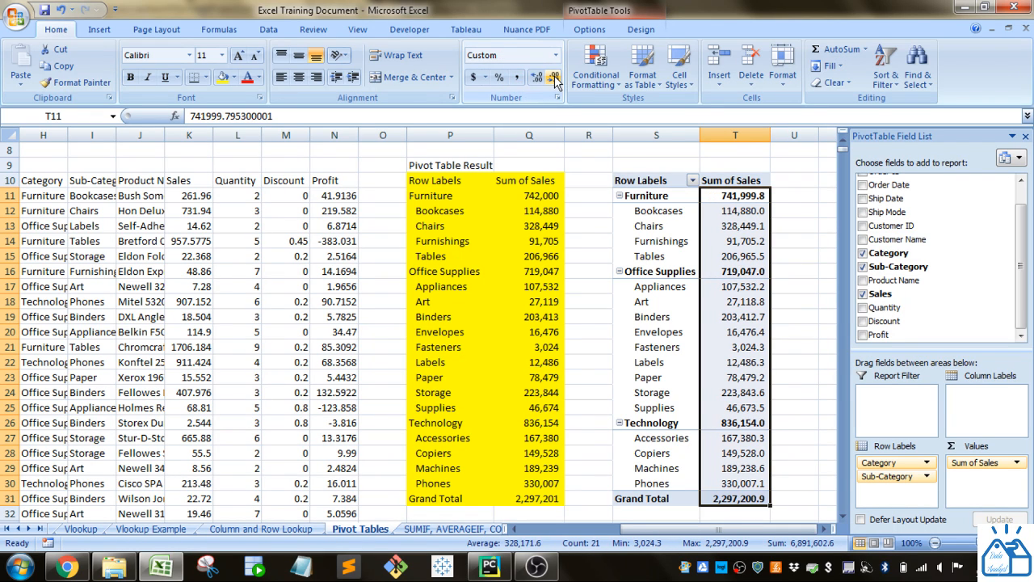
{"action": "left_click", "coordinate": [554, 78]}
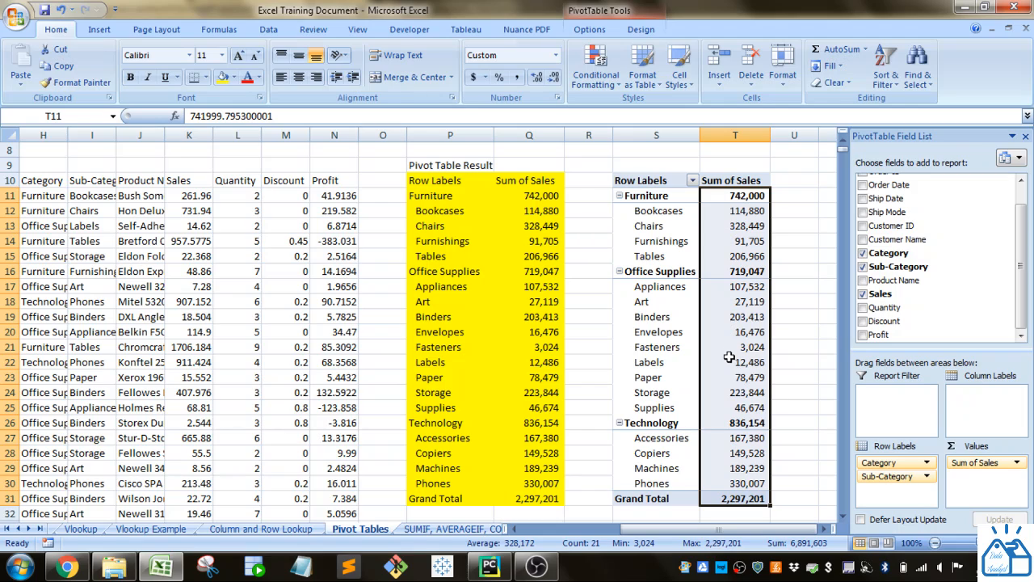
- Add the Ship Mode field to the PivotTable as a report filter
{"action": "left_click_drag", "start_coordinate": [1025, 242], "coordinate": [1029, 214]}
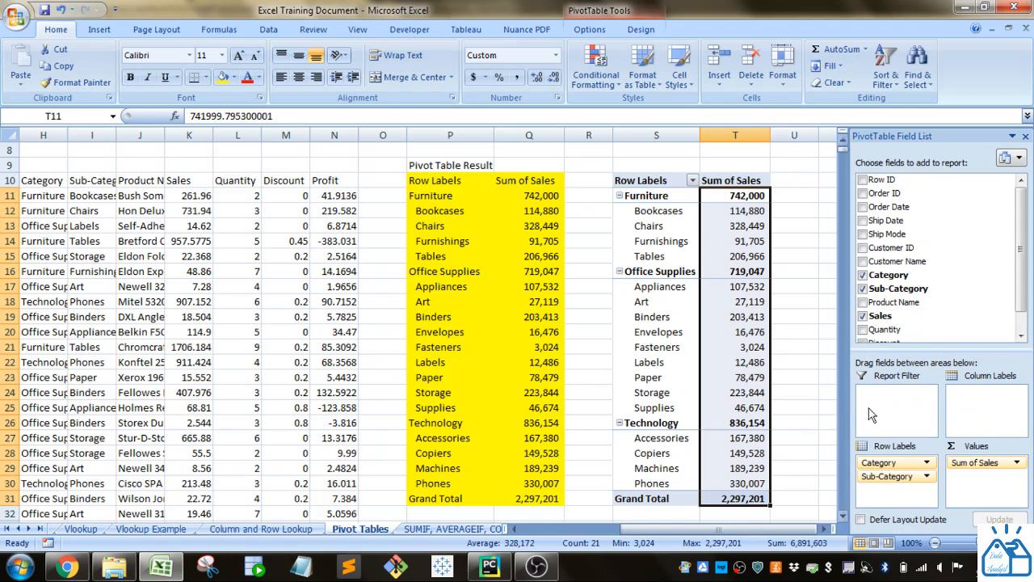
{"action": "left_click_drag", "start_coordinate": [912, 233], "coordinate": [887, 413]}
{"action": "scroll", "coordinate": [716, 350], "scroll_direction": "up", "scroll_amount": 1}
- Filter the PivotTable by Ship Mode to First Class and look over the filtered sales
{"action": "left_click", "coordinate": [757, 195]}
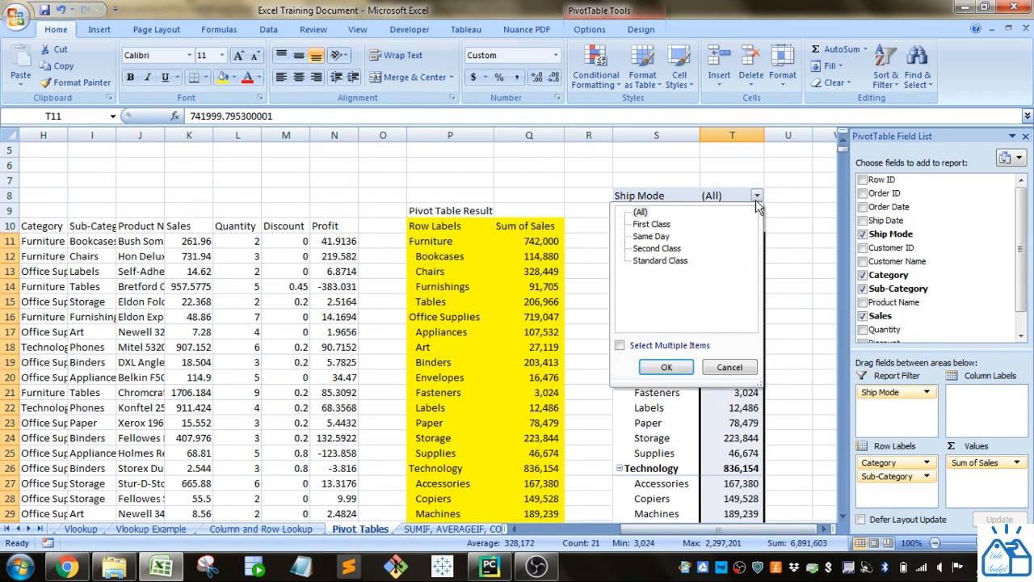
{"action": "left_click", "coordinate": [653, 224]}
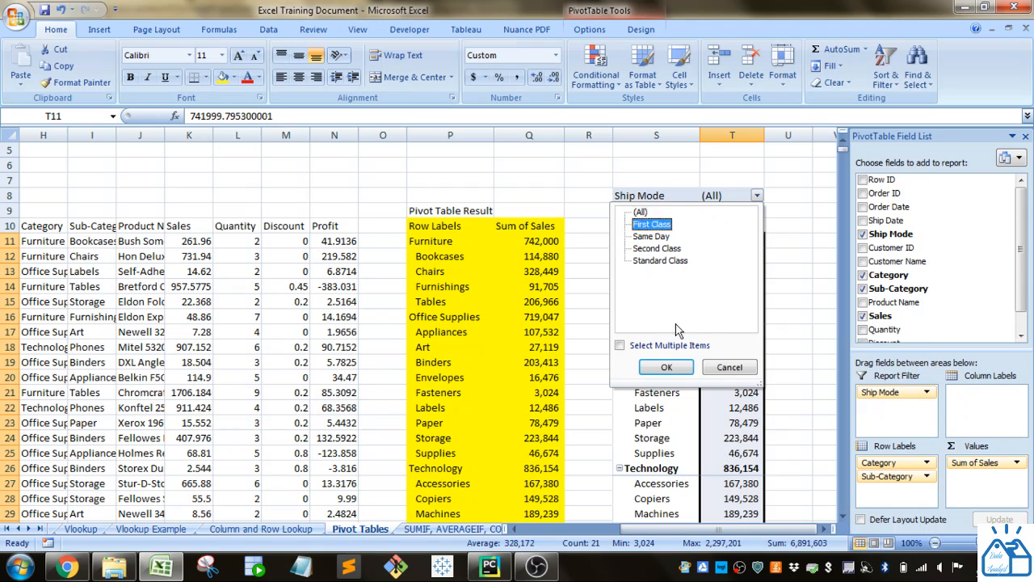
{"action": "left_click", "coordinate": [668, 367]}
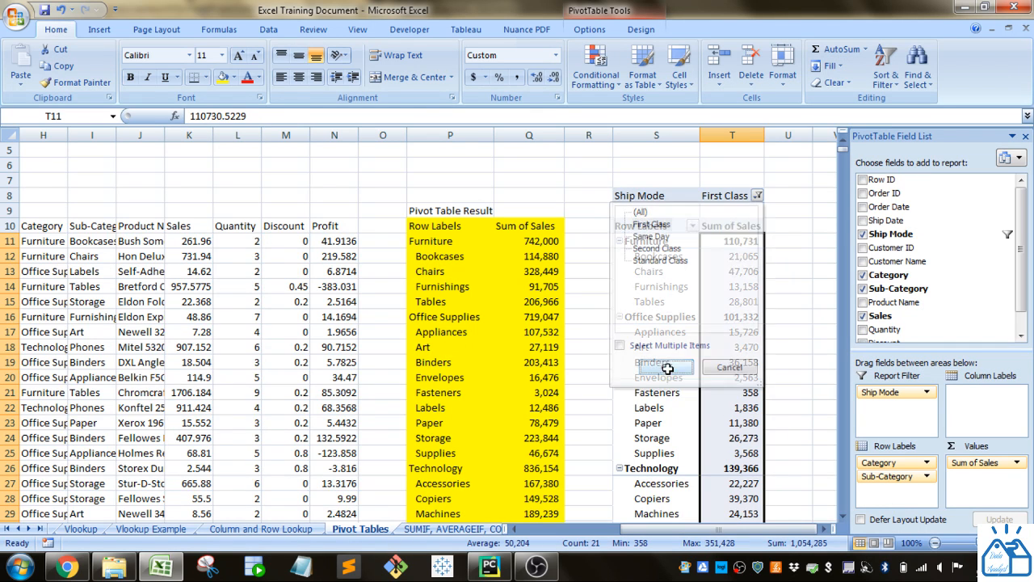
{"action": "scroll", "coordinate": [737, 315], "scroll_direction": "down", "scroll_amount": 2}
{"action": "scroll", "coordinate": [733, 312], "scroll_direction": "up", "scroll_amount": 2}
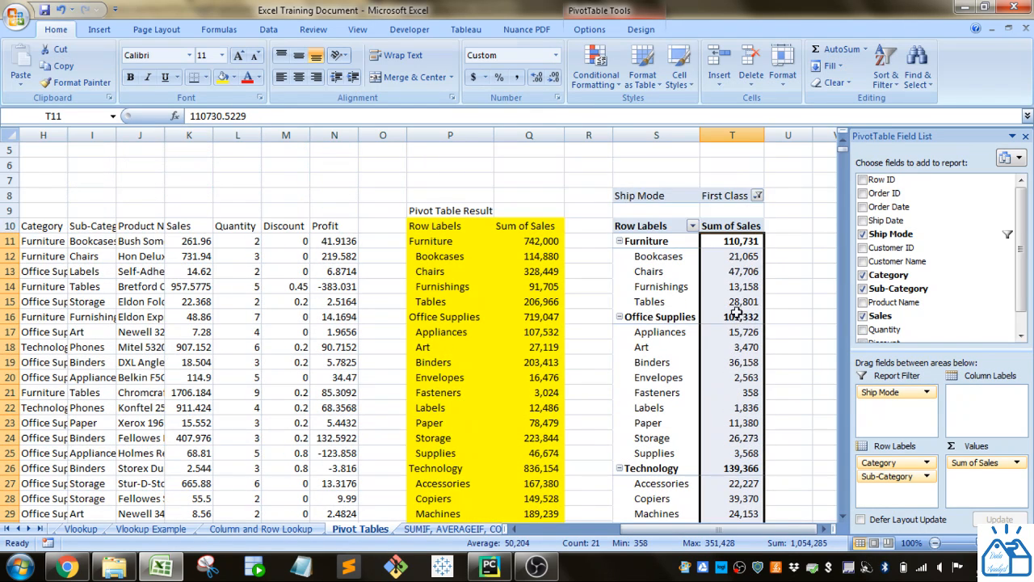
- Reset the Ship Mode report filter to (All)
{"action": "left_click", "coordinate": [756, 195]}
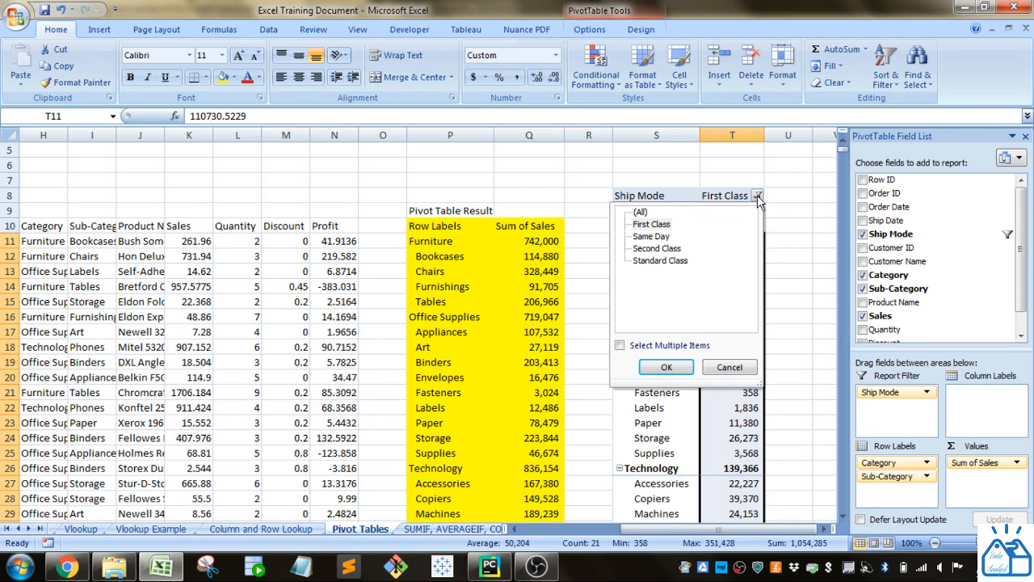
{"action": "left_click", "coordinate": [646, 212]}
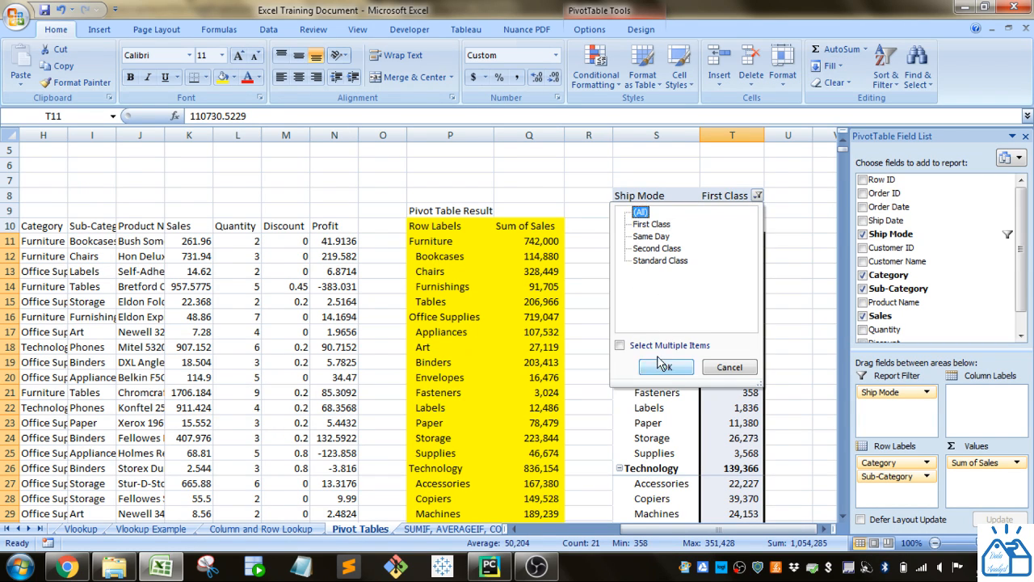
{"action": "left_click", "coordinate": [664, 367]}
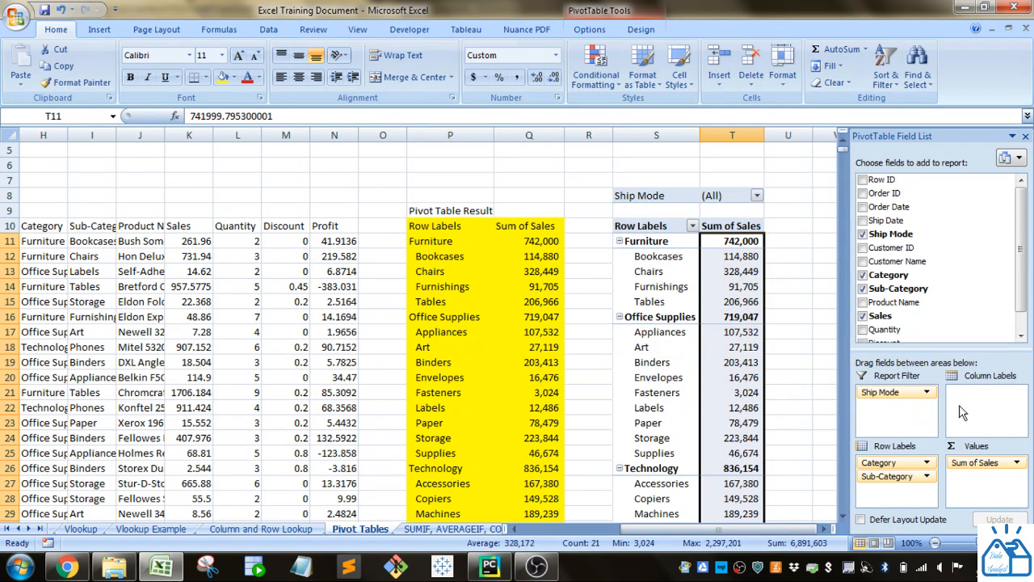
- Add Order Date to the PivotTable's column labels and examine the sales spread across the dates
{"action": "left_click", "coordinate": [745, 256]}
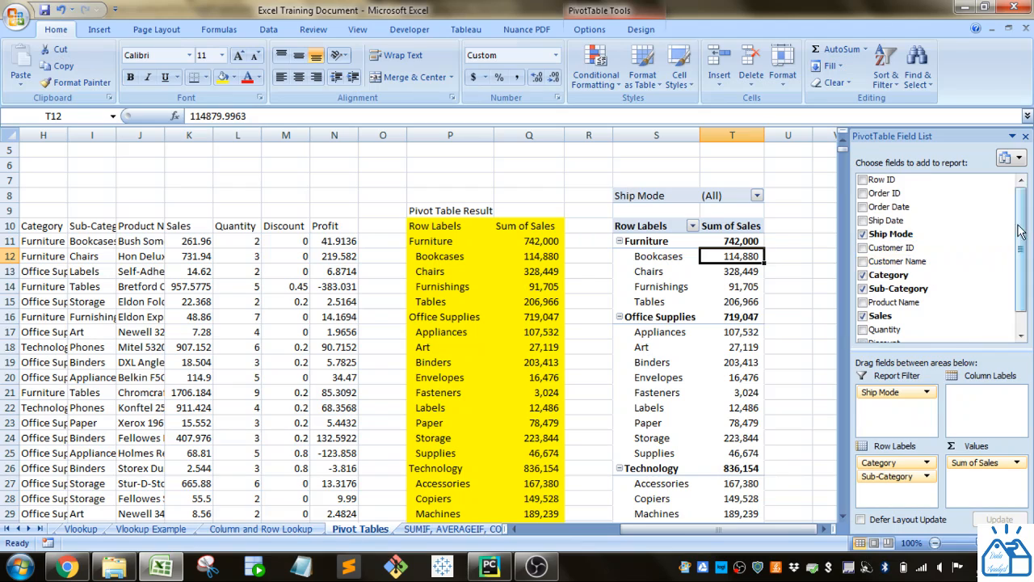
{"action": "left_click_drag", "start_coordinate": [1020, 246], "coordinate": [1017, 284]}
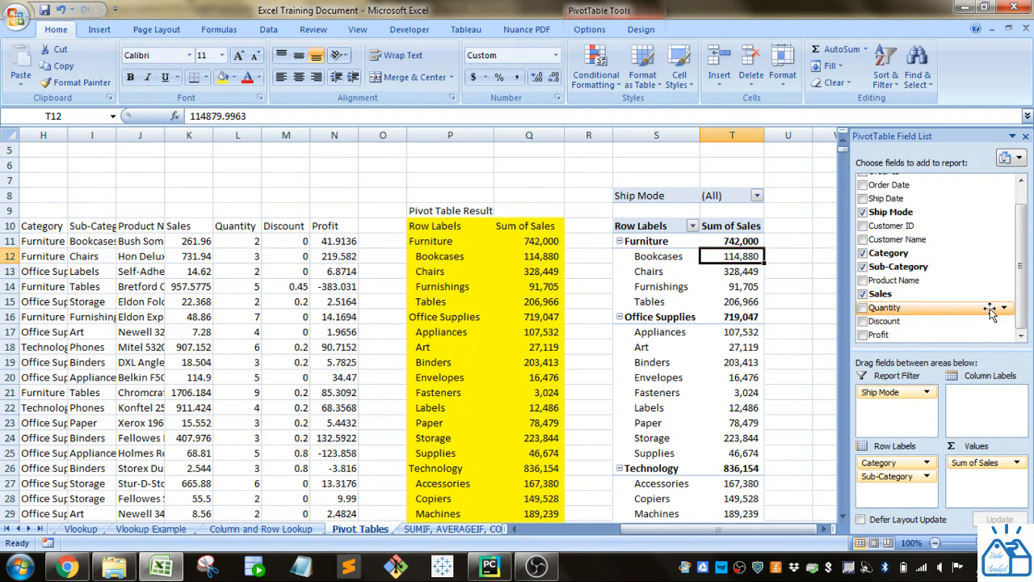
{"action": "left_click_drag", "start_coordinate": [1022, 235], "coordinate": [1027, 217]}
{"action": "left_click_drag", "start_coordinate": [921, 206], "coordinate": [980, 404]}
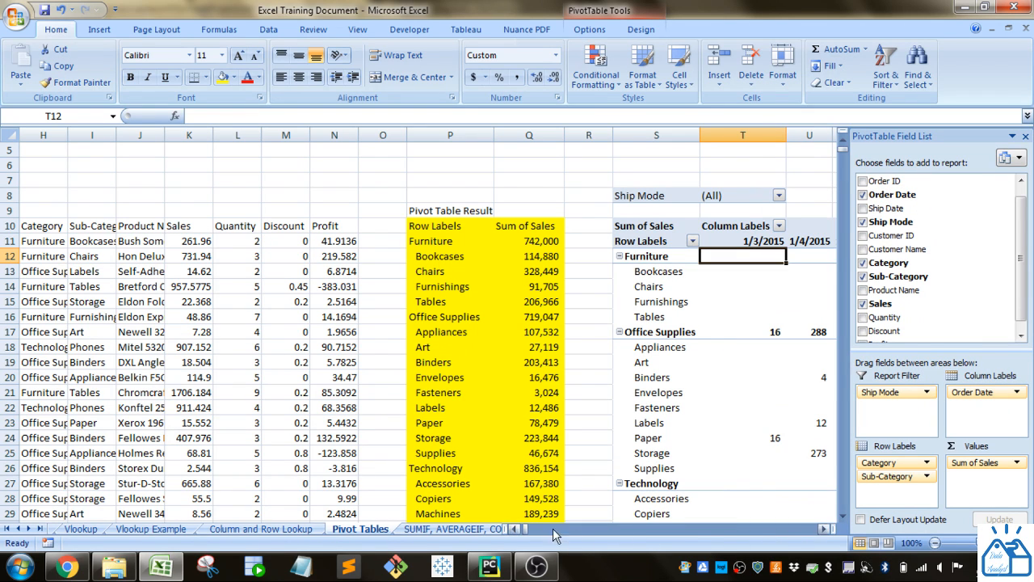
{"action": "left_click", "coordinate": [825, 529]}
{"action": "left_click", "coordinate": [824, 529]}
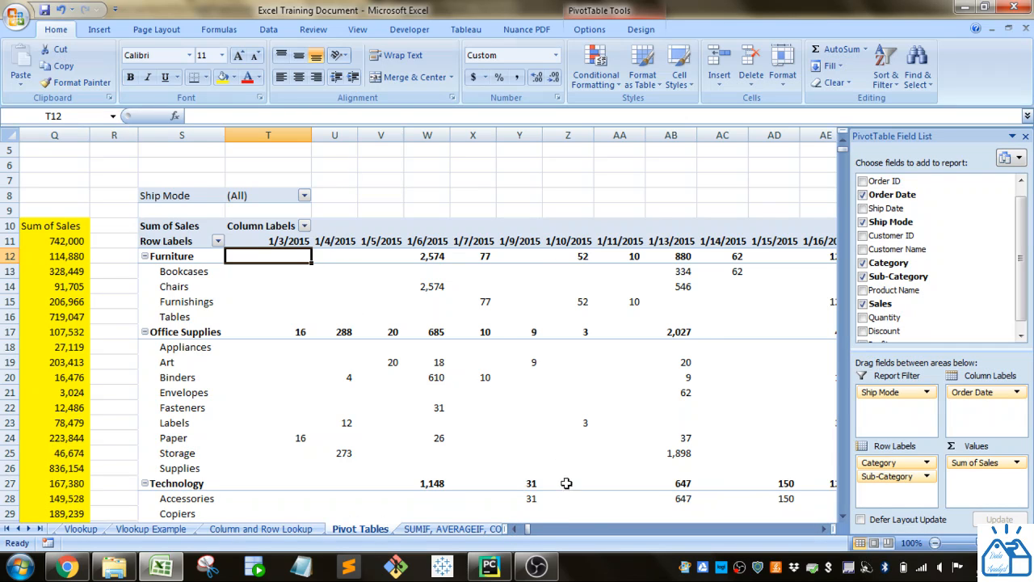
{"action": "left_click_drag", "start_coordinate": [530, 529], "coordinate": [500, 516]}
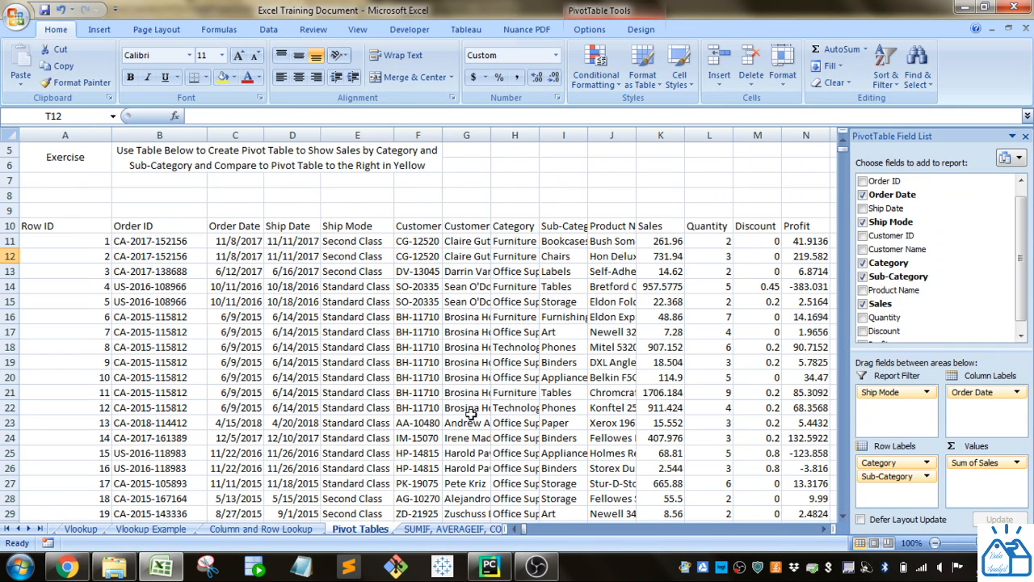
{"action": "left_click", "coordinate": [825, 529]}
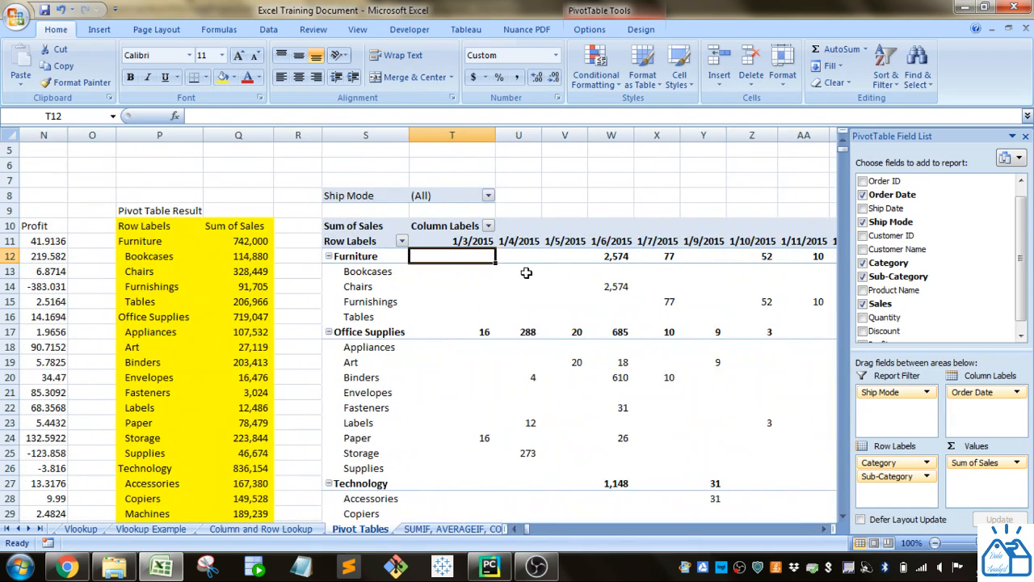
{"action": "mouse_move", "coordinate": [526, 268]}
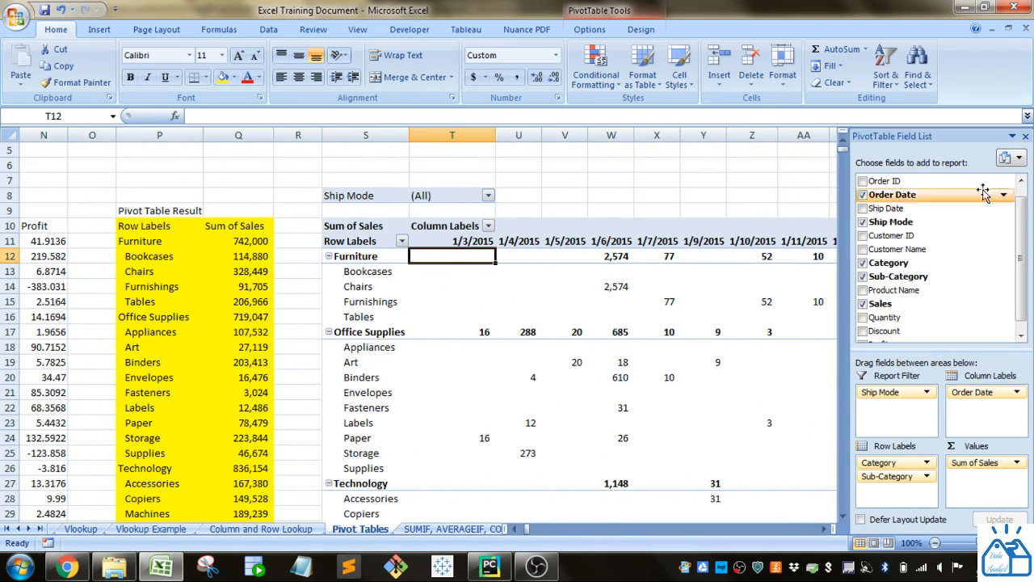
- Remove Order Date from the column labels, then leave the PivotTable and compare it with the yellow example result
{"action": "left_click_drag", "start_coordinate": [969, 392], "coordinate": [953, 228]}
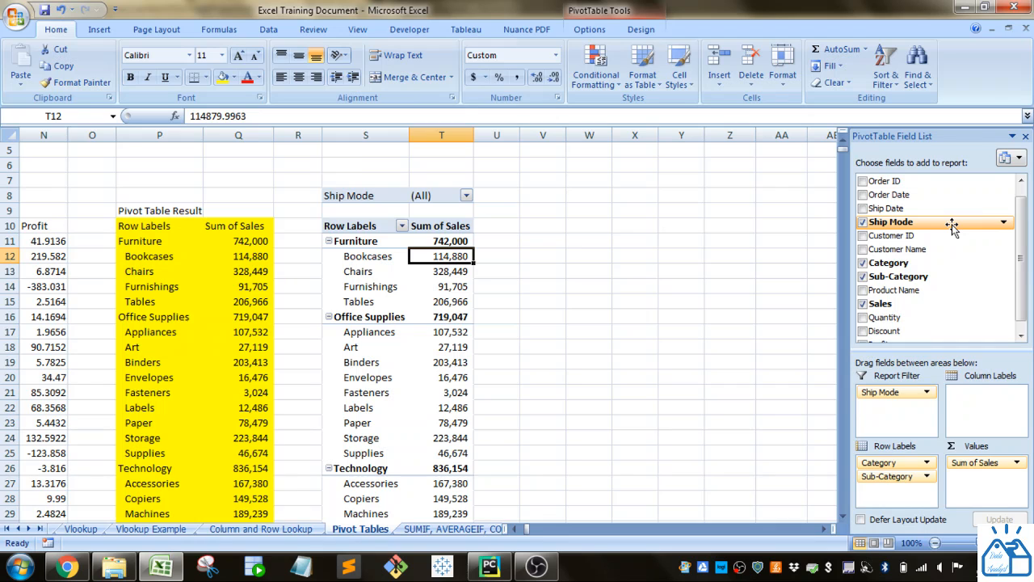
{"action": "left_click", "coordinate": [514, 528]}
{"action": "left_click", "coordinate": [515, 529]}
{"action": "left_click", "coordinate": [515, 529]}
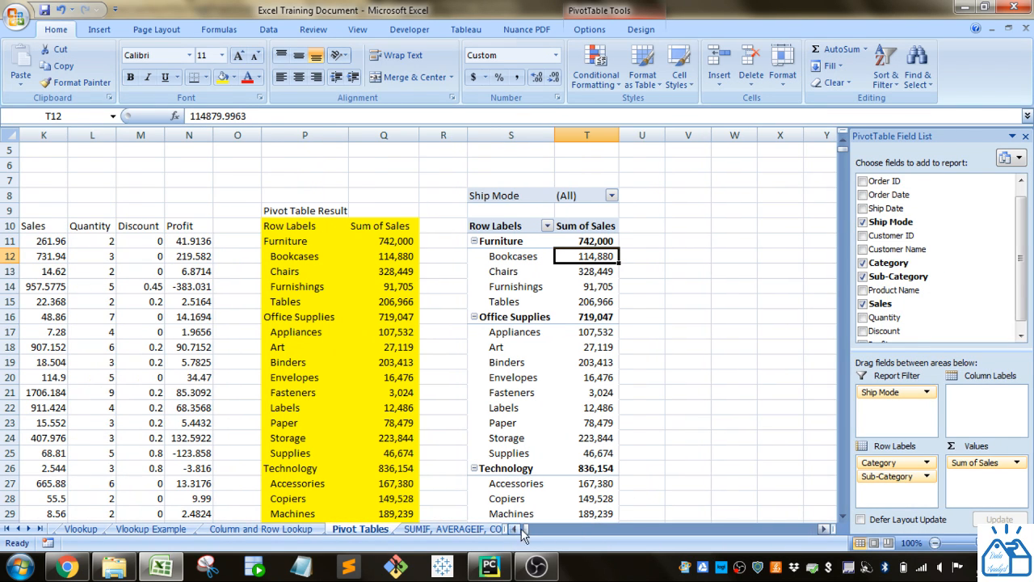
{"action": "left_click", "coordinate": [669, 374]}
{"action": "scroll", "coordinate": [669, 374], "scroll_direction": "down", "scroll_amount": 3}
{"action": "scroll", "coordinate": [669, 374], "scroll_direction": "up", "scroll_amount": 2}
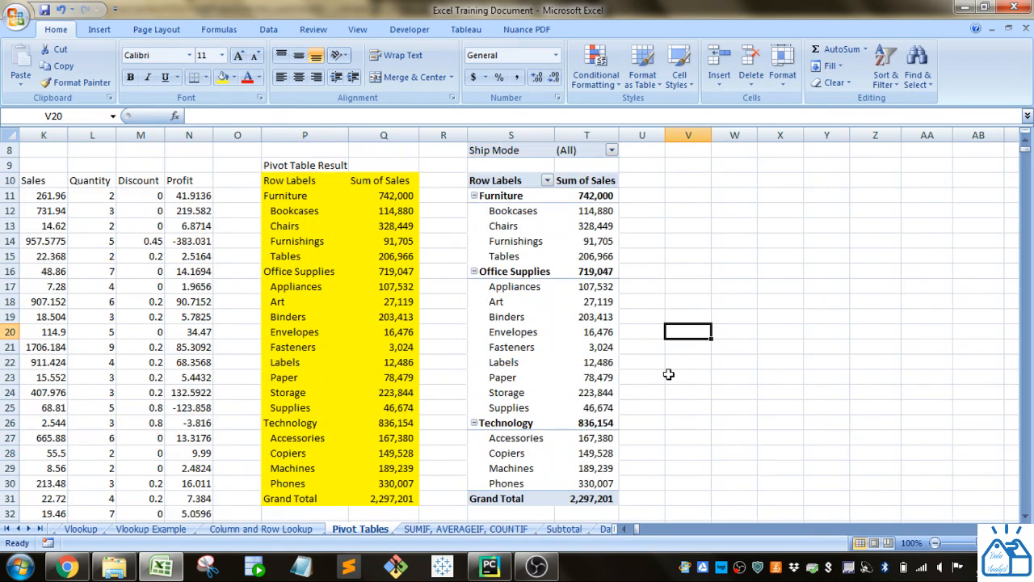